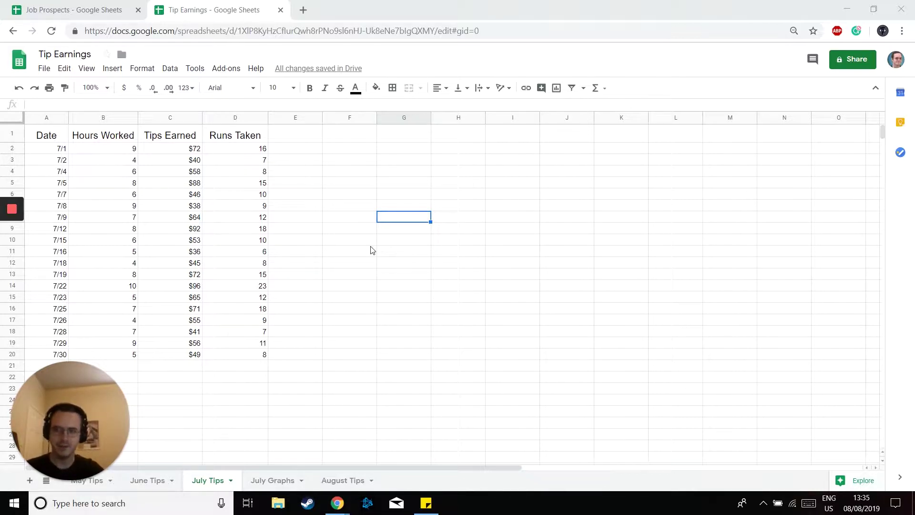
Step: Look through the job board links and the job listings table in the Job Prospects spreadsheet
{"action": "left_click", "coordinate": [84, 4]}
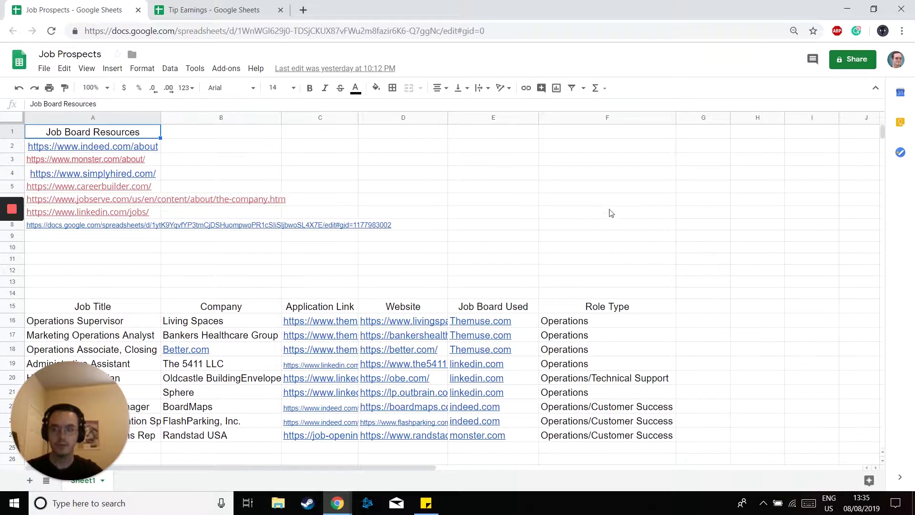
{"action": "scroll", "coordinate": [625, 215], "scroll_direction": "down", "scroll_amount": 1}
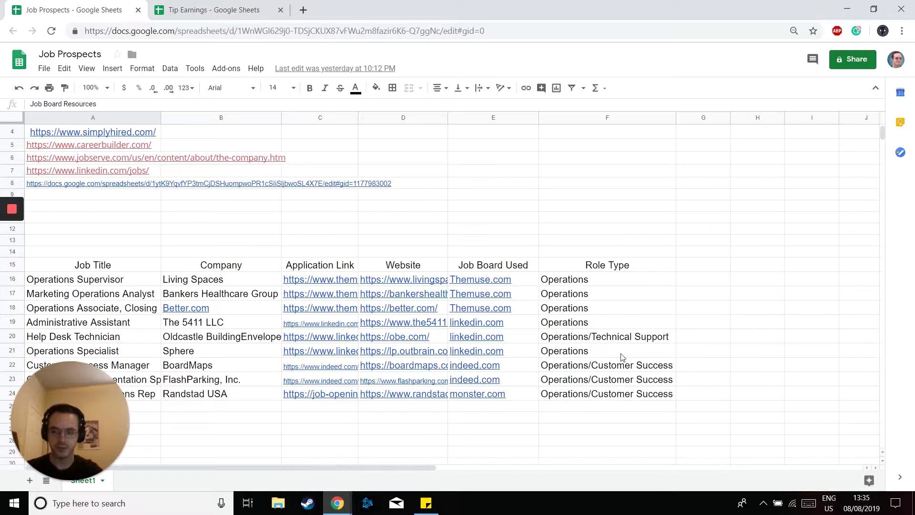
{"action": "scroll", "coordinate": [622, 357], "scroll_direction": "up", "scroll_amount": 1}
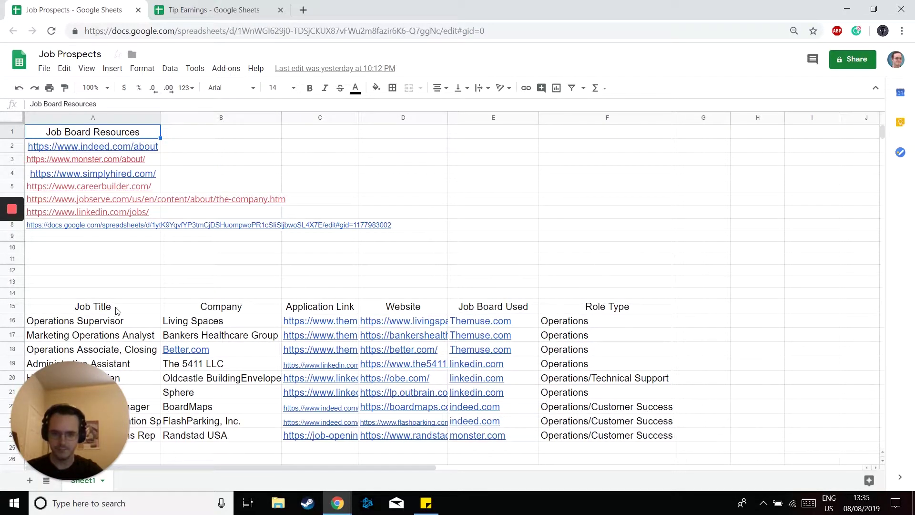
{"action": "scroll", "coordinate": [117, 311], "scroll_direction": "down", "scroll_amount": 2}
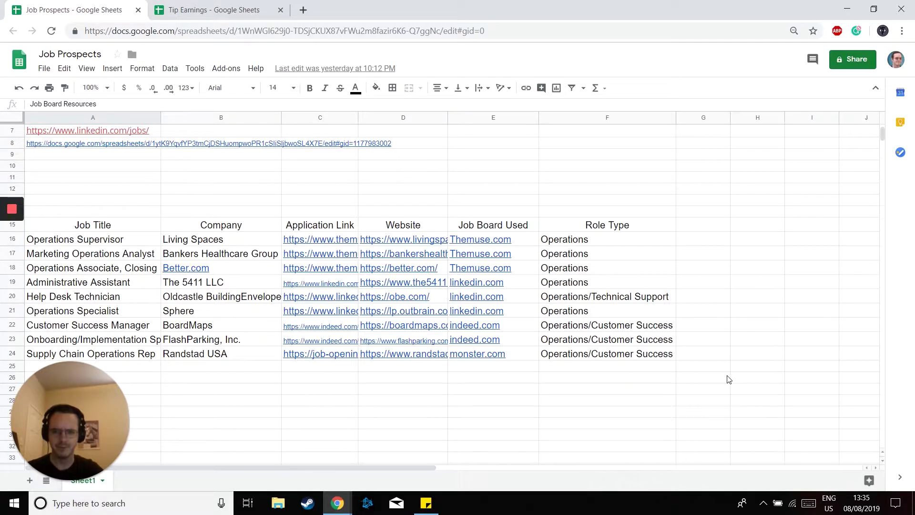
{"action": "scroll", "coordinate": [729, 379], "scroll_direction": "up", "scroll_amount": 2}
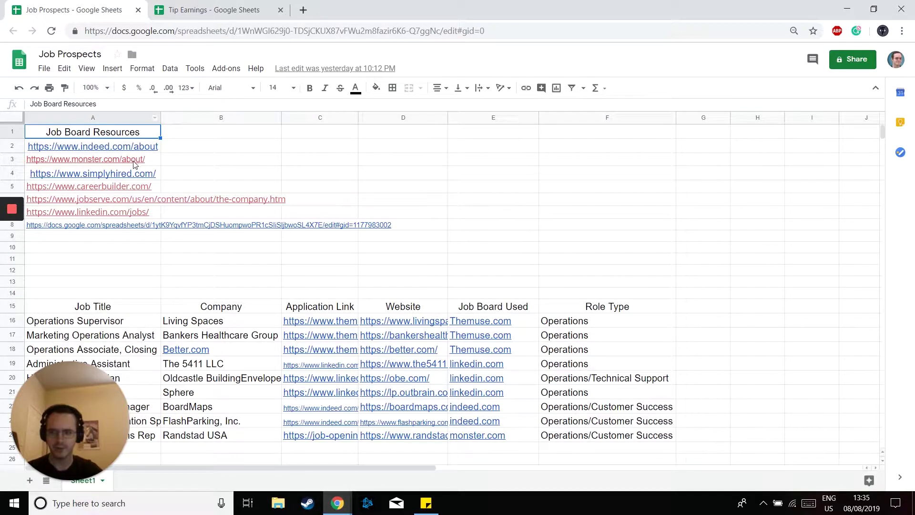
{"action": "scroll", "coordinate": [388, 267], "scroll_direction": "down", "scroll_amount": 2}
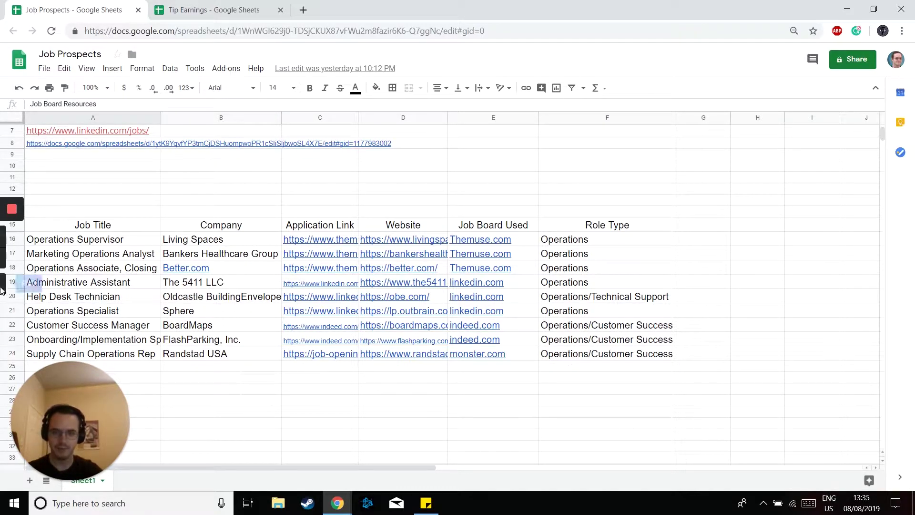
{"action": "scroll", "coordinate": [120, 273], "scroll_direction": "down", "scroll_amount": 1}
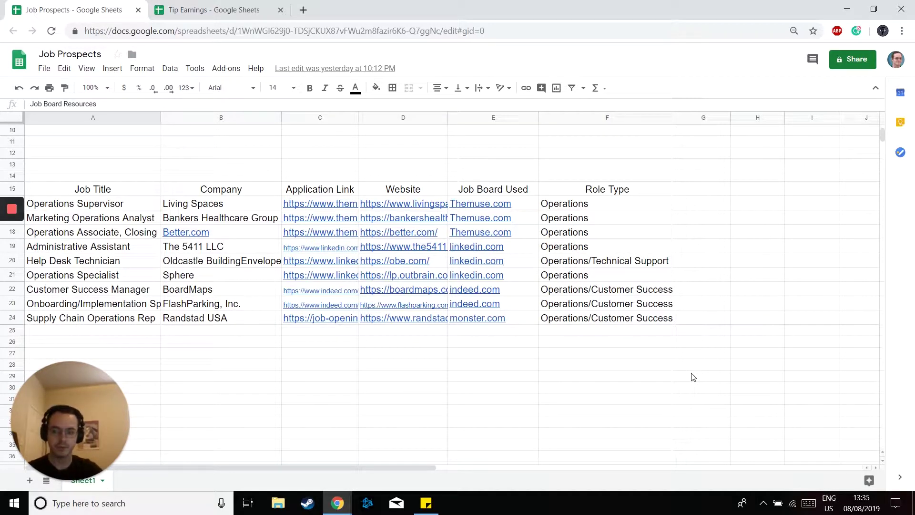
Step: Review the date, hours, tips and runs columns on the July Tips sheet of the Tip Earnings spreadsheet
{"action": "left_click", "coordinate": [248, 9]}
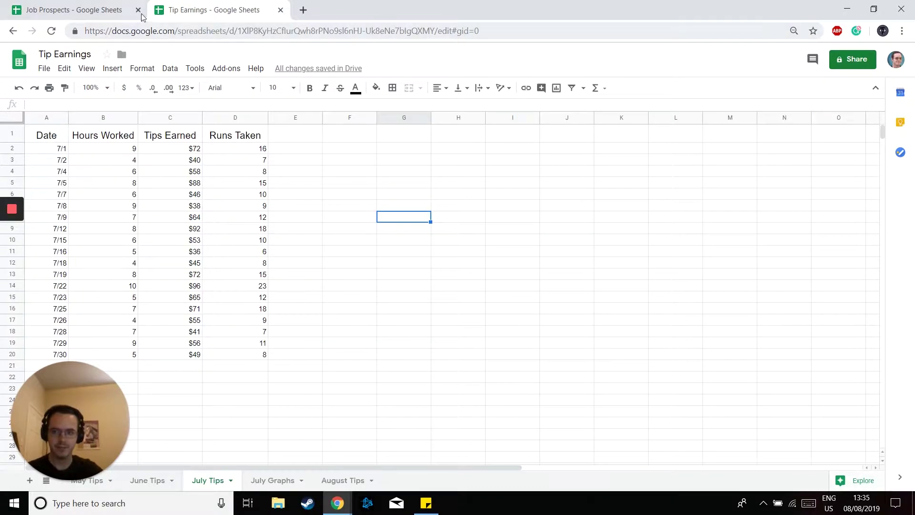
{"action": "left_click", "coordinate": [105, 6]}
{"action": "left_click", "coordinate": [228, 8]}
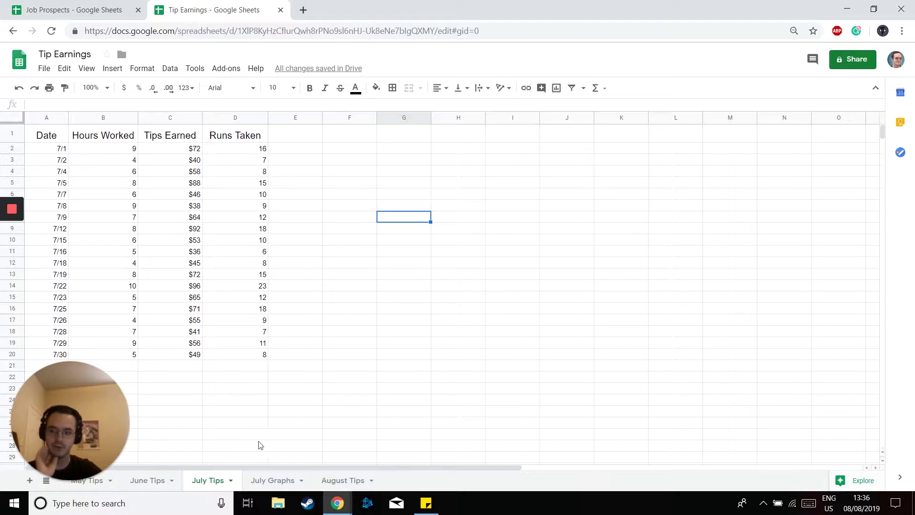
{"action": "left_click", "coordinate": [271, 480]}
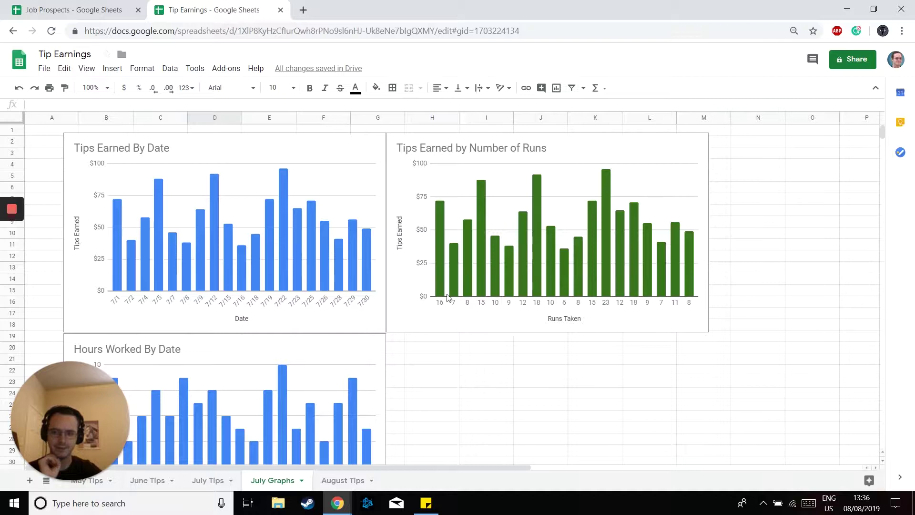
{"action": "left_click", "coordinate": [216, 482]}
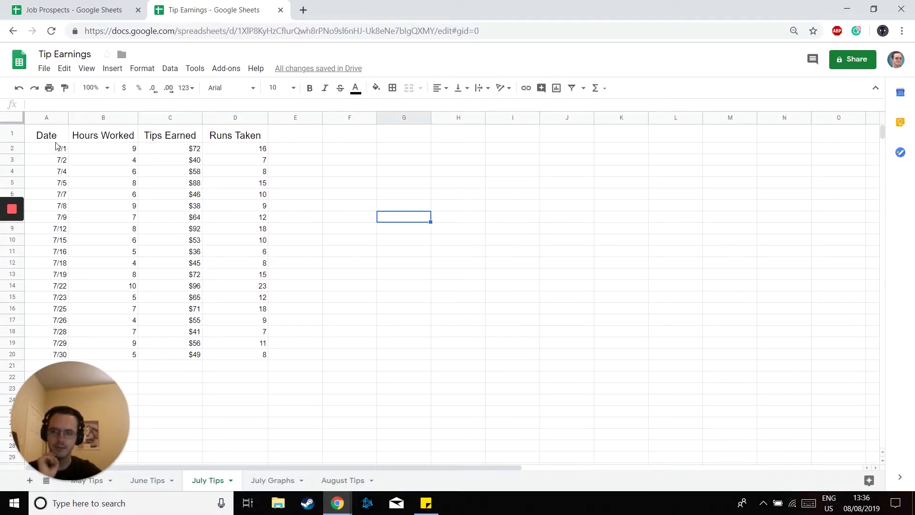
{"action": "left_click_drag", "start_coordinate": [49, 133], "coordinate": [95, 135]}
{"action": "left_click", "coordinate": [402, 153]}
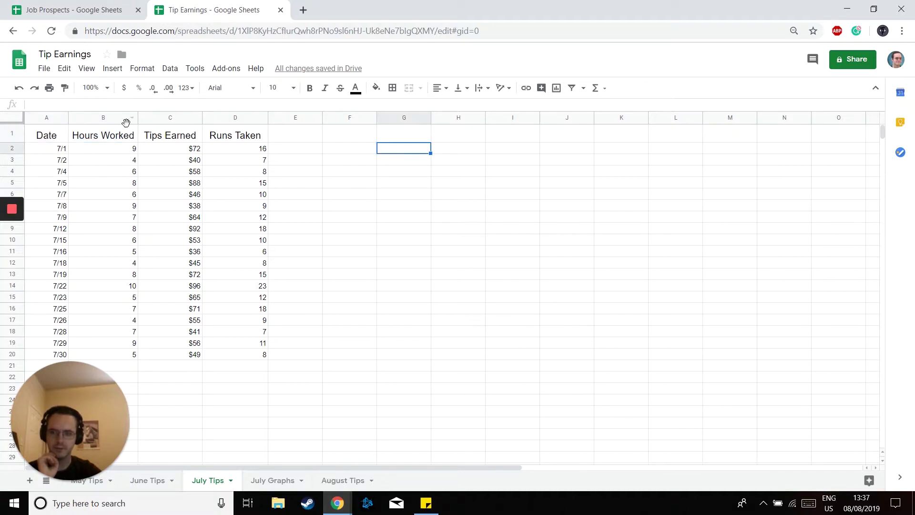
{"action": "left_click", "coordinate": [115, 118]}
{"action": "left_click", "coordinate": [230, 119]}
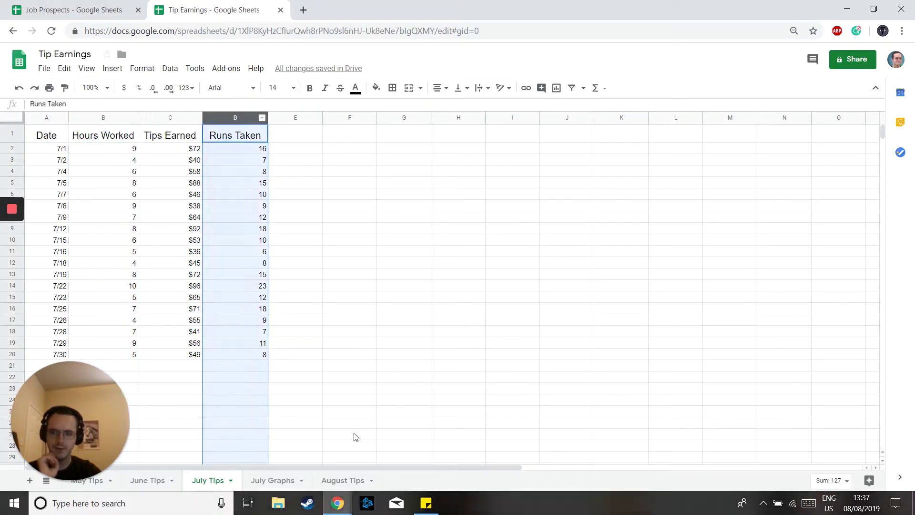
Step: Examine the tips and hours charts on the July Graphs sheet
{"action": "left_click", "coordinate": [281, 481]}
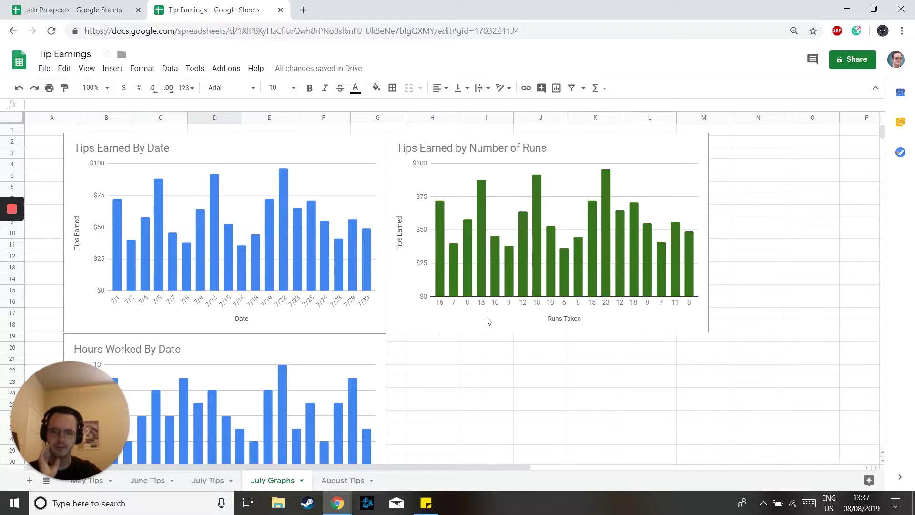
{"action": "scroll", "coordinate": [491, 349], "scroll_direction": "down", "scroll_amount": 2}
{"action": "scroll", "coordinate": [391, 343], "scroll_direction": "up", "scroll_amount": 2}
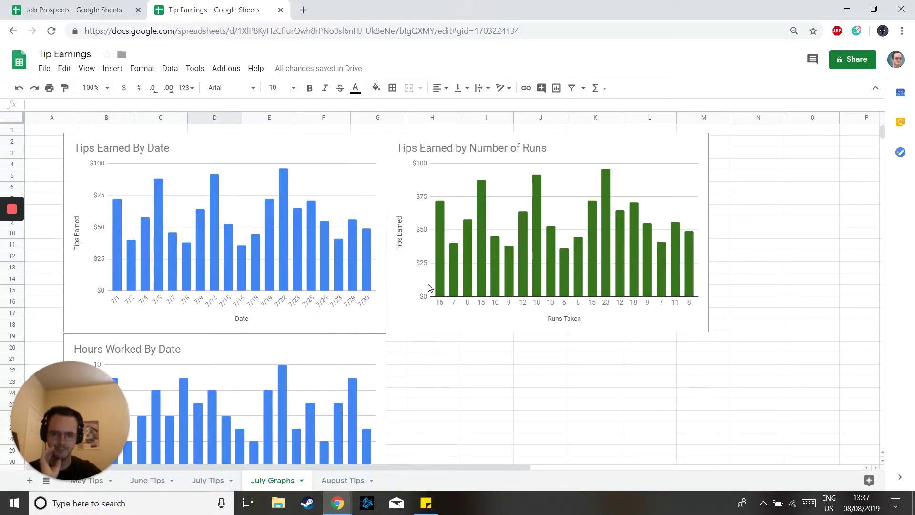
{"action": "scroll", "coordinate": [554, 340], "scroll_direction": "down", "scroll_amount": 1}
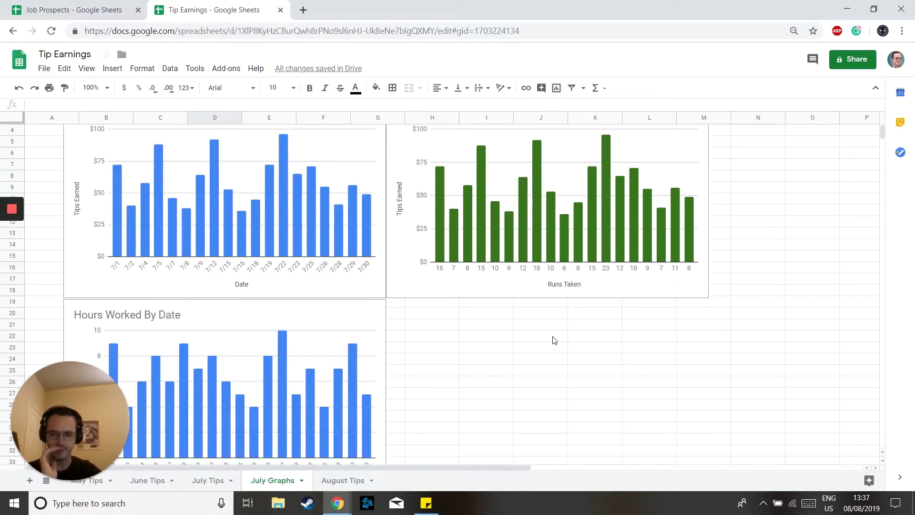
{"action": "scroll", "coordinate": [494, 367], "scroll_direction": "down", "scroll_amount": 2}
{"action": "scroll", "coordinate": [405, 314], "scroll_direction": "down", "scroll_amount": 2}
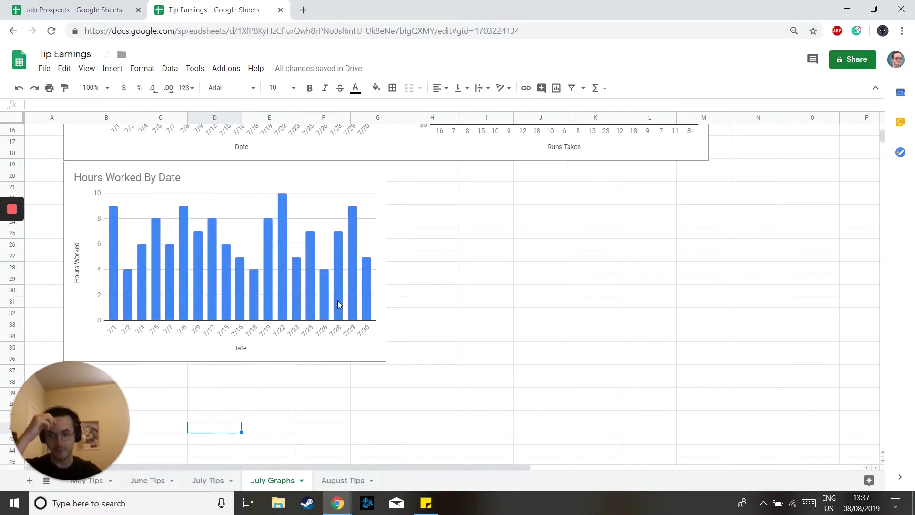
{"action": "scroll", "coordinate": [536, 330], "scroll_direction": "up", "scroll_amount": 5}
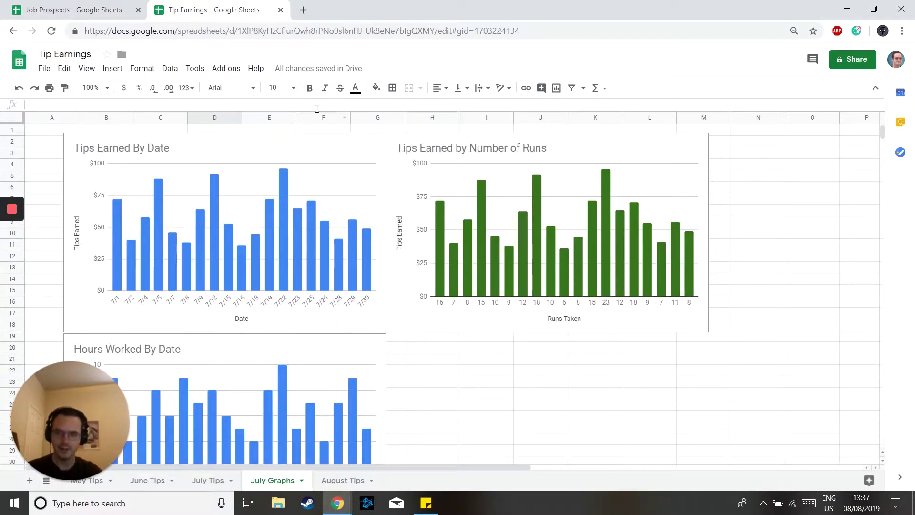
Step: Insert a chart from the Hours Worked and Tips Earned columns of the July Tips sheet
{"action": "left_click", "coordinate": [207, 480]}
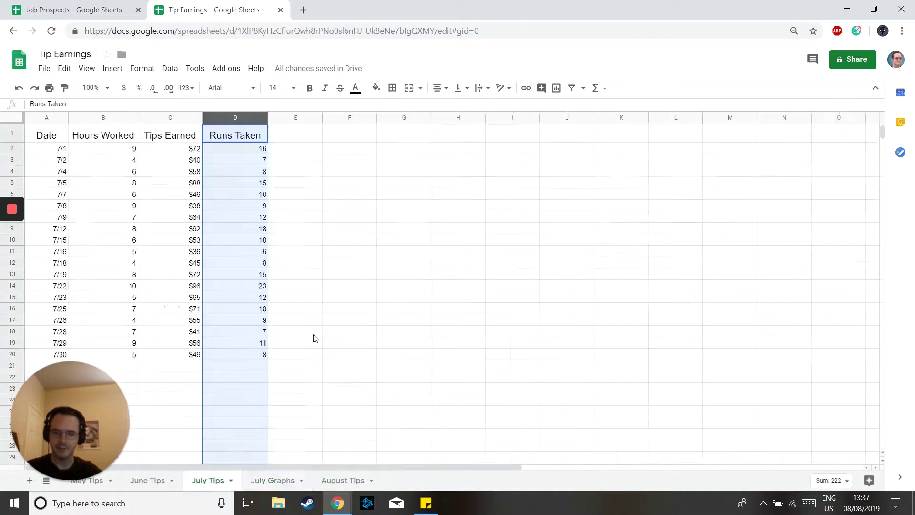
{"action": "left_click", "coordinate": [551, 267]}
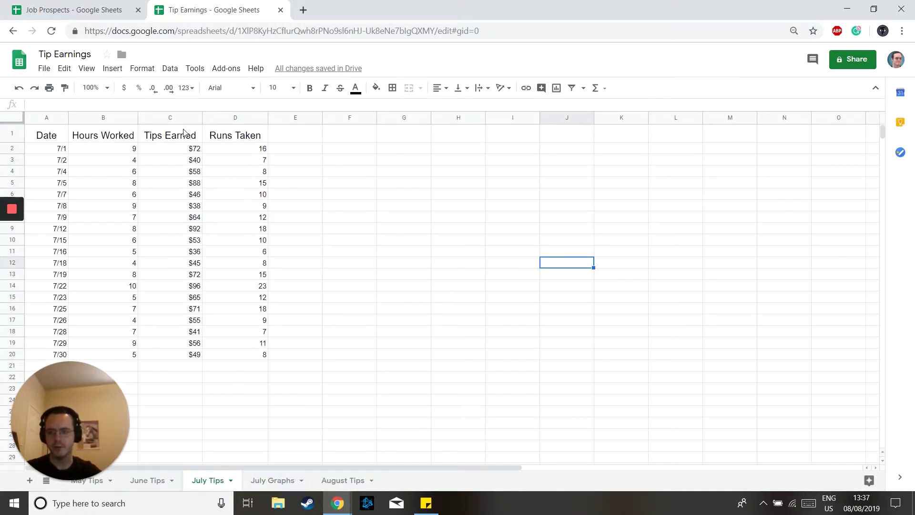
{"action": "left_click_drag", "start_coordinate": [104, 119], "coordinate": [167, 119]}
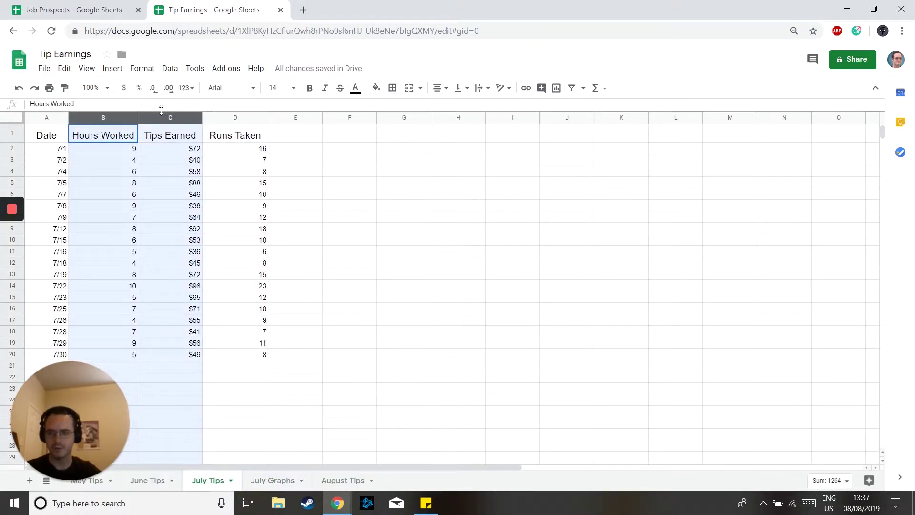
{"action": "left_click", "coordinate": [112, 68]}
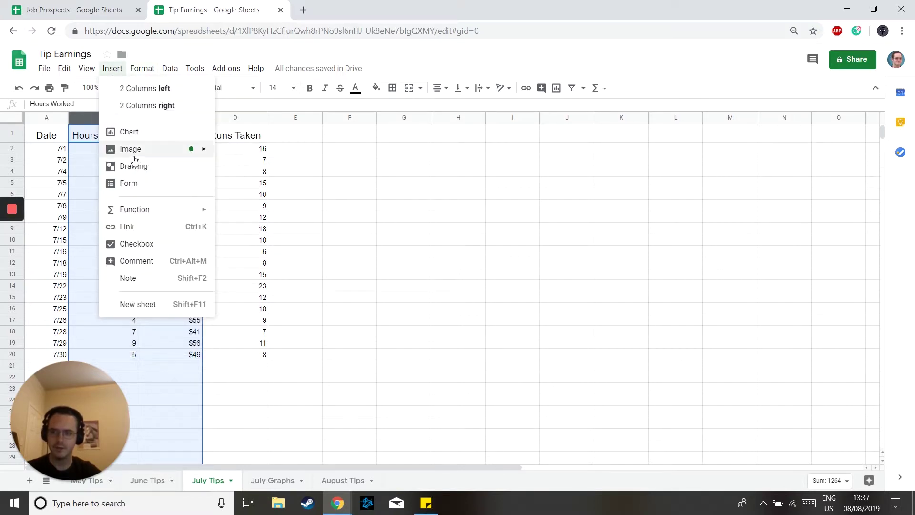
{"action": "left_click", "coordinate": [128, 132]}
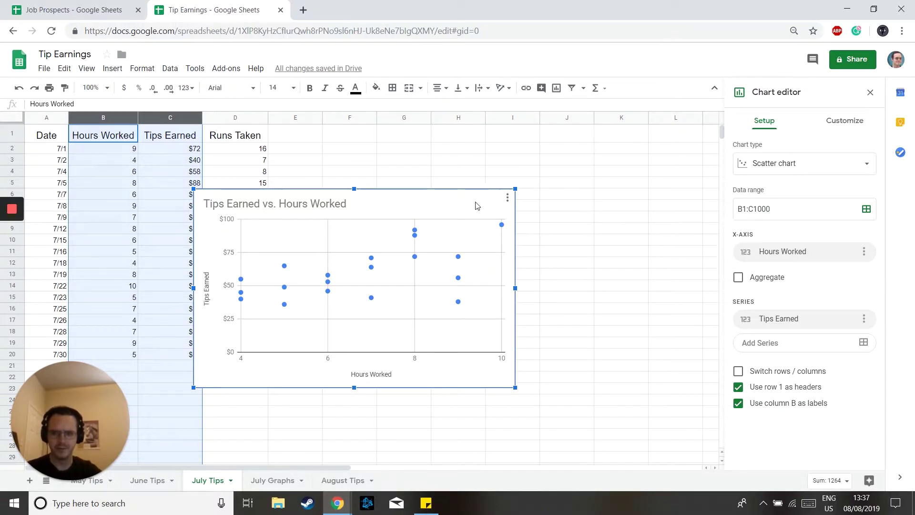
Step: Change the Tips Earned vs. Hours Worked chart to a column chart
{"action": "left_click_drag", "start_coordinate": [515, 189], "coordinate": [515, 189]}
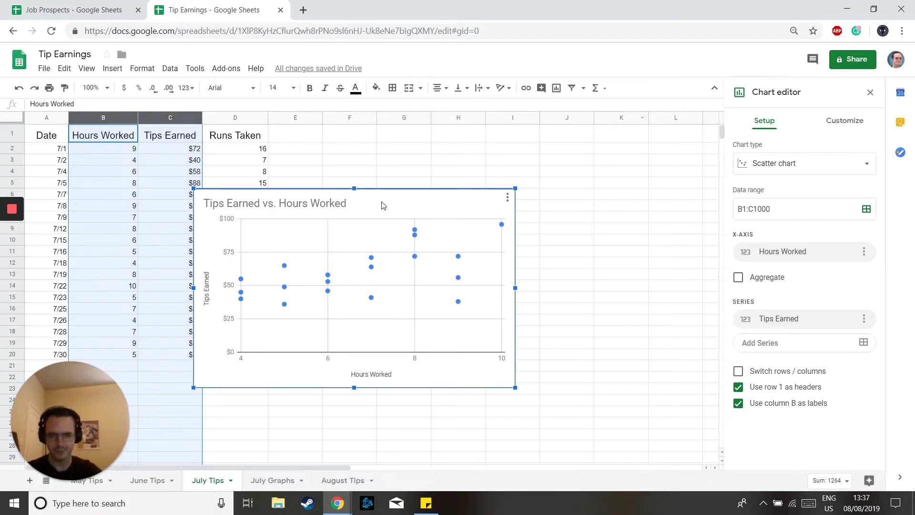
{"action": "left_click", "coordinate": [823, 174]}
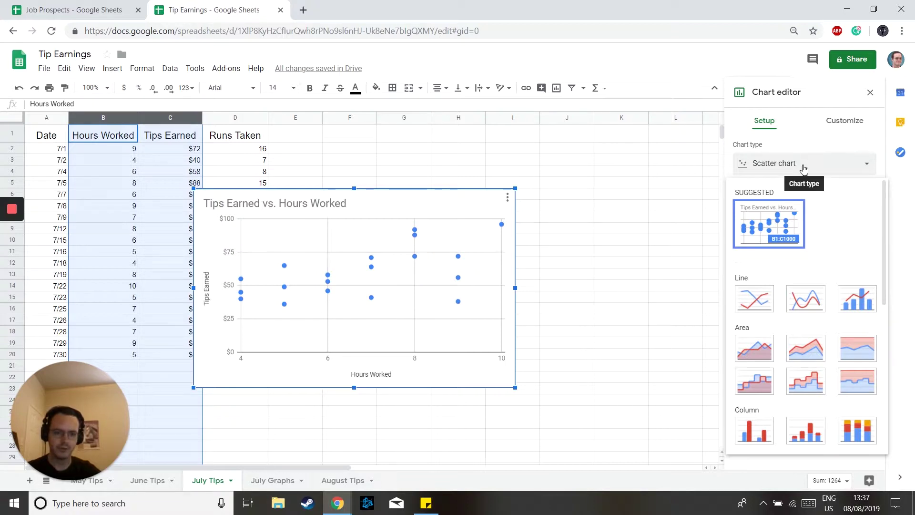
{"action": "scroll", "coordinate": [782, 333], "scroll_direction": "down", "scroll_amount": 2}
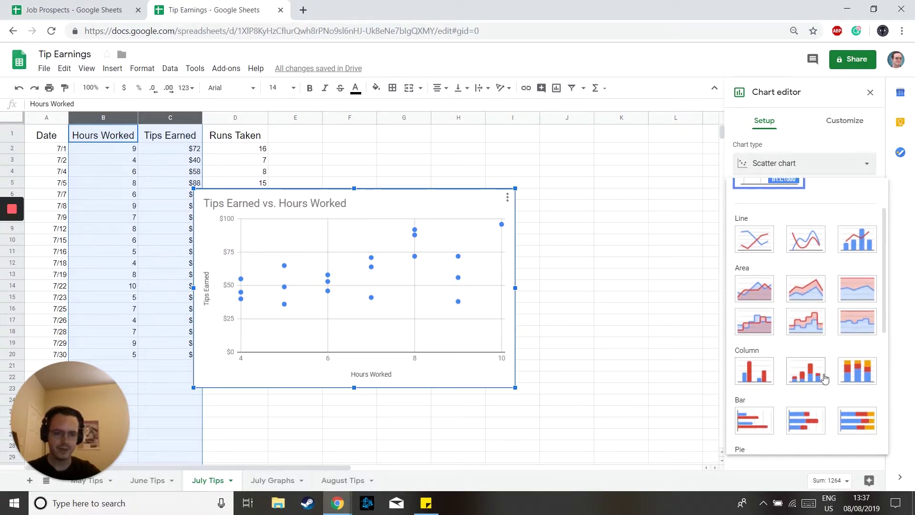
{"action": "scroll", "coordinate": [763, 377], "scroll_direction": "down", "scroll_amount": 2}
{"action": "left_click", "coordinate": [762, 320]}
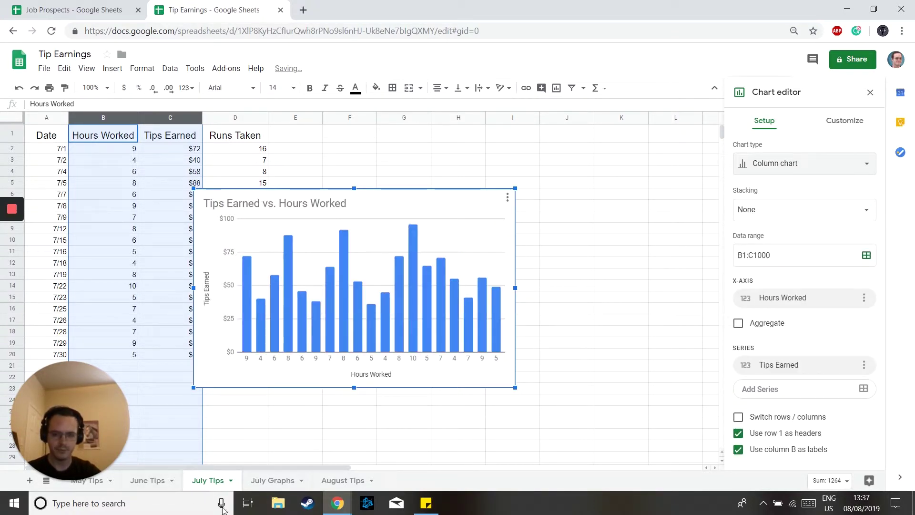
Step: Check the July Graphs sheet and inspect the bars of the new chart on the July Tips sheet
{"action": "left_click", "coordinate": [252, 481]}
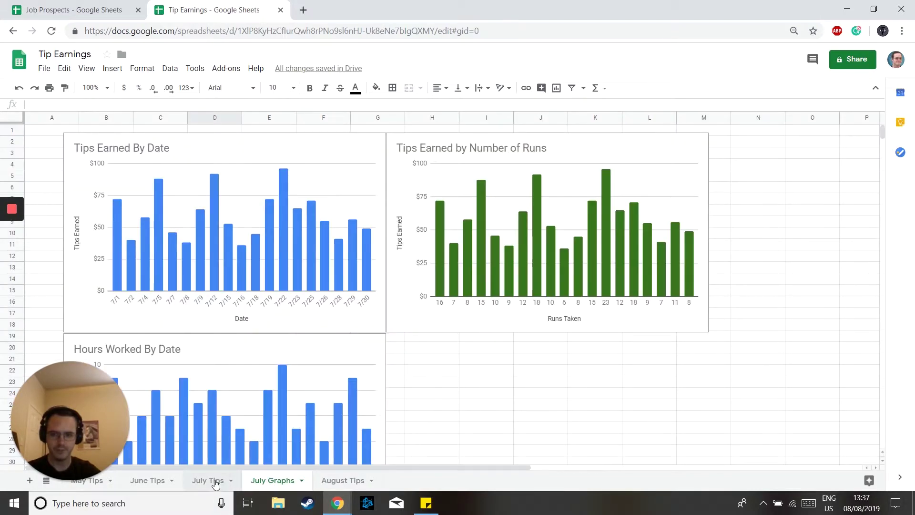
{"action": "left_click", "coordinate": [213, 481]}
{"action": "left_click", "coordinate": [383, 208]}
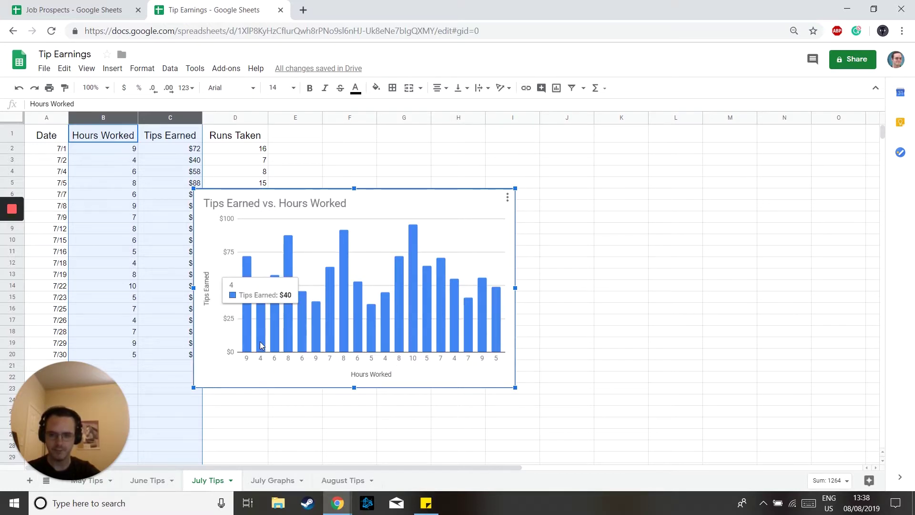
{"action": "mouse_move", "coordinate": [386, 342]}
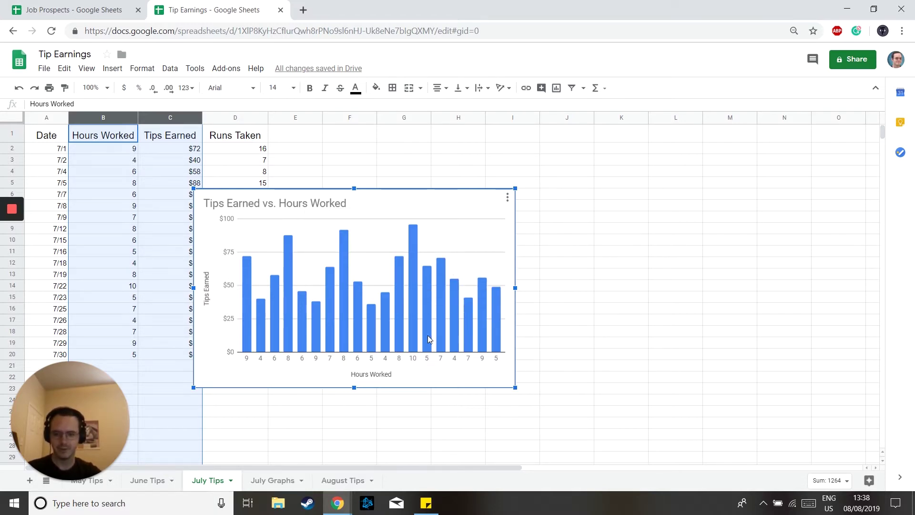
Step: Move the Tips Earned vs. Hours Worked chart clear of the data columns and copy the chart
{"action": "left_click_drag", "start_coordinate": [425, 196], "coordinate": [528, 197]}
{"action": "right_click", "coordinate": [501, 196]}
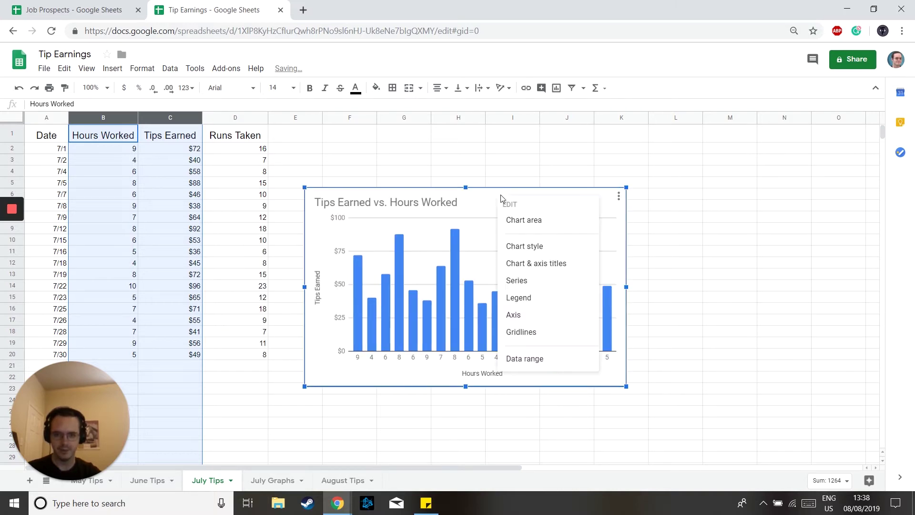
{"action": "left_click", "coordinate": [622, 197]}
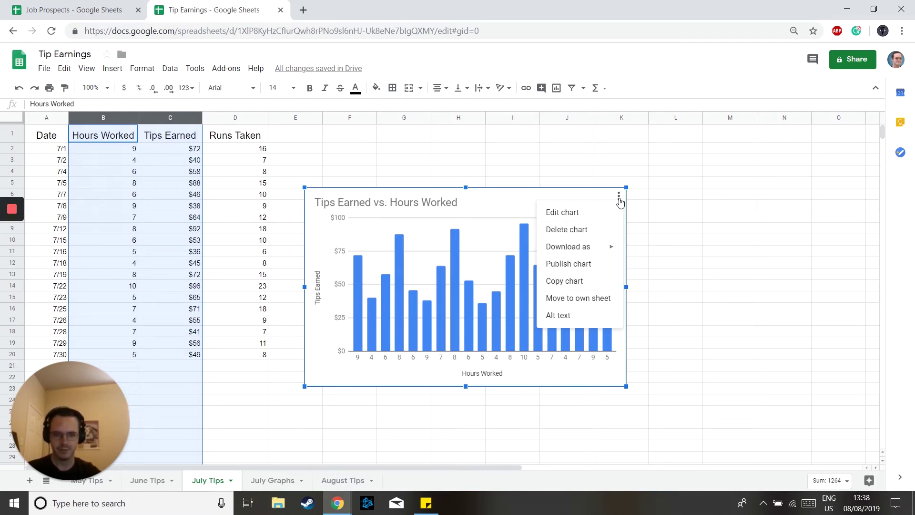
{"action": "left_click", "coordinate": [553, 281]}
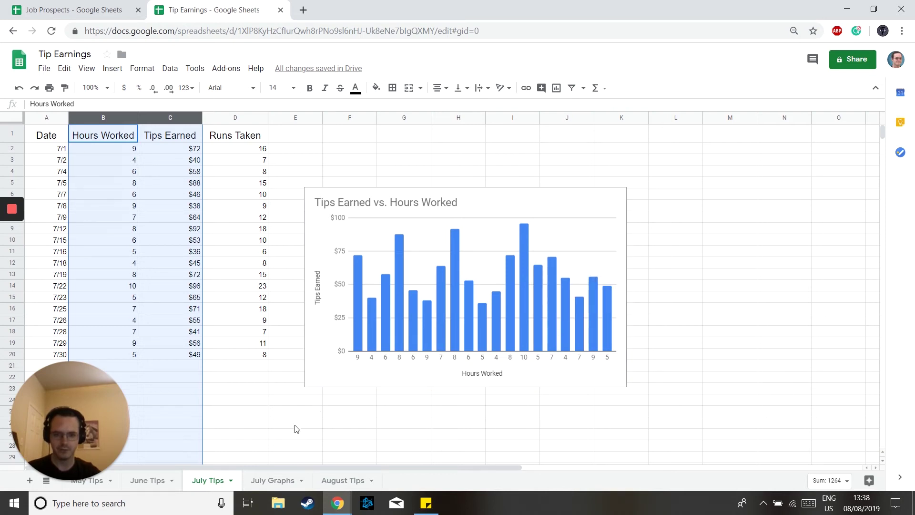
Step: Paste the copied chart into the July Graphs sheet and align it beside Hours Worked By Date, directly below Tips Earned by Number of Runs
{"action": "left_click", "coordinate": [268, 481]}
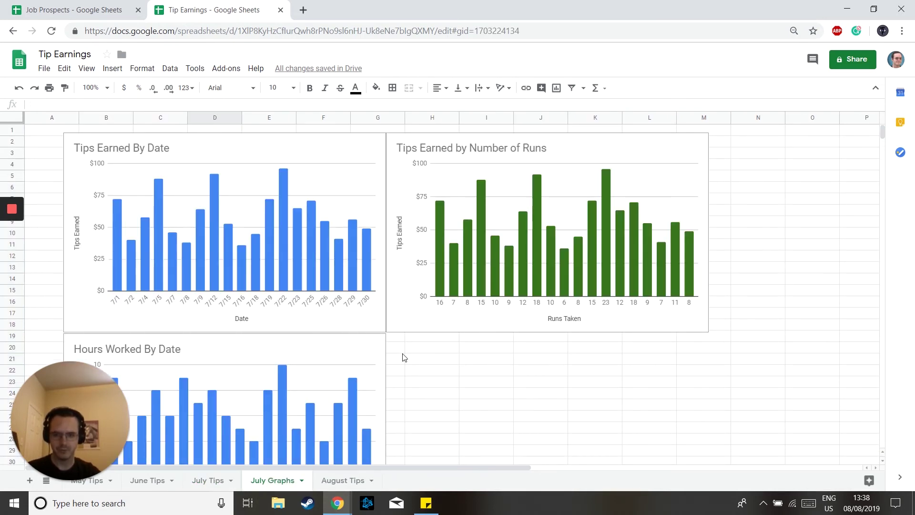
{"action": "left_click", "coordinate": [400, 350]}
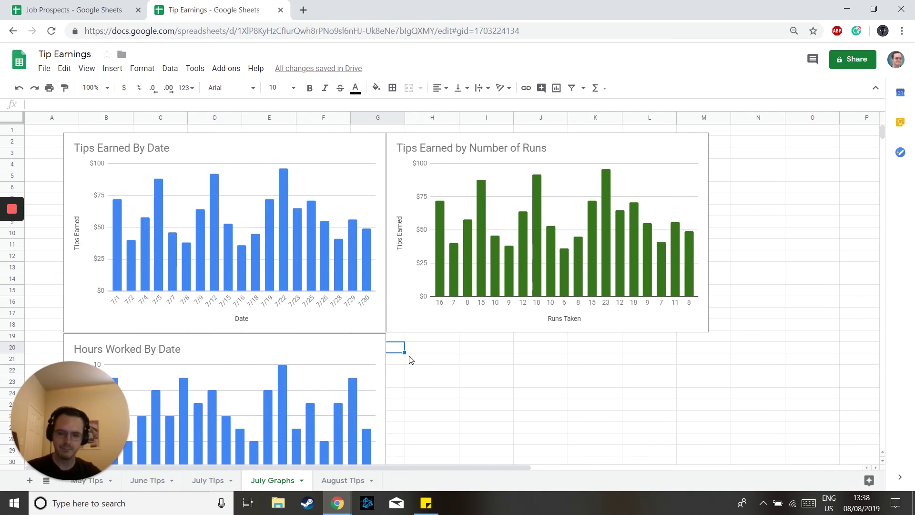
{"action": "key", "text": "ctrl+v"}
{"action": "left_click", "coordinate": [538, 286]}
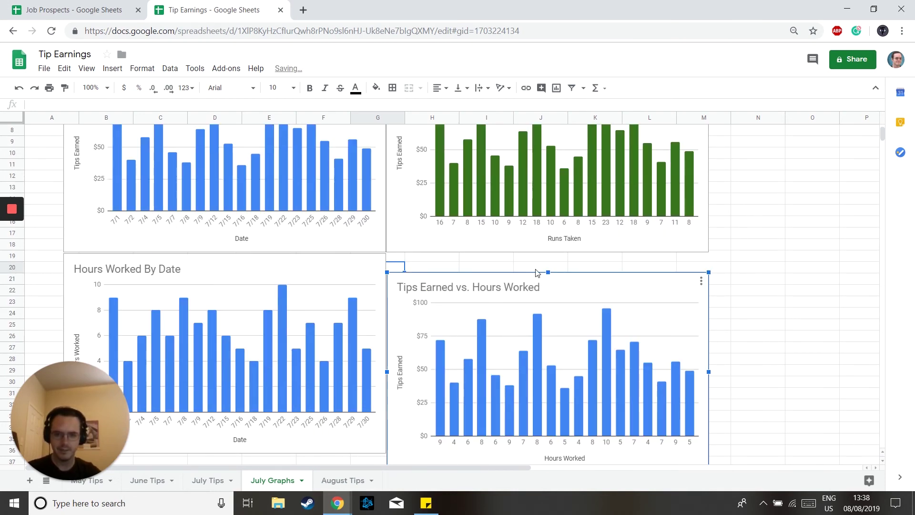
{"action": "left_click_drag", "start_coordinate": [535, 269], "coordinate": [536, 253]}
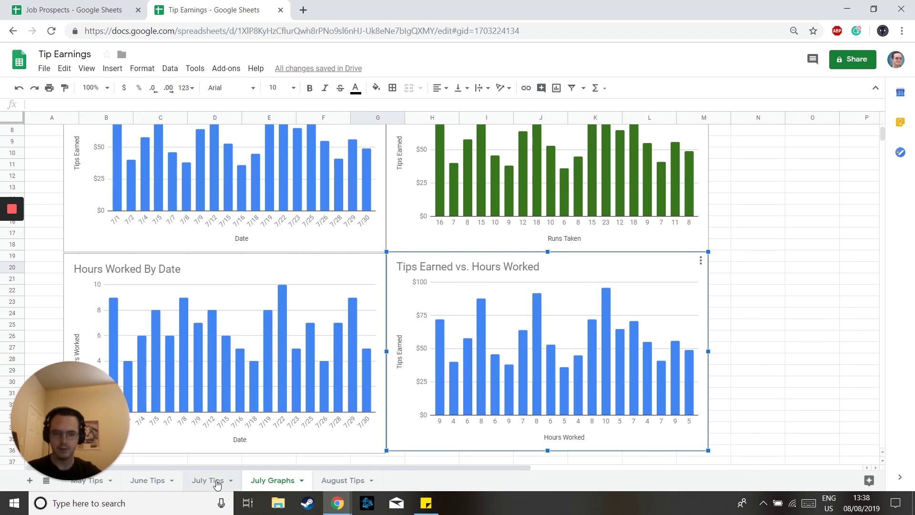